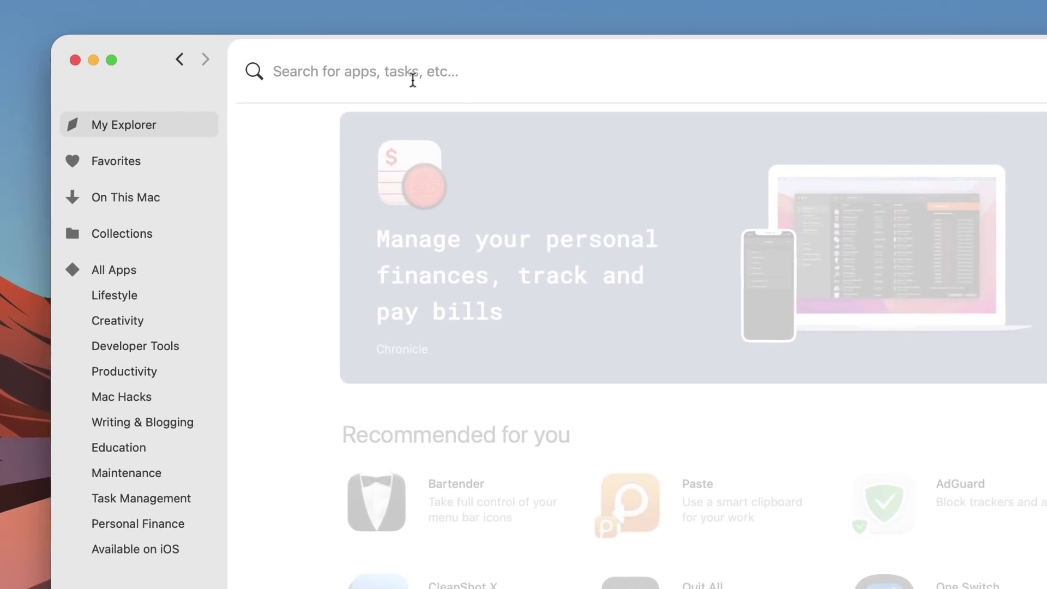
Step: Search Setapp for 'sidenote', launch the installed SideNotes, then minimize the Setapp window
click(413, 80)
text(sidenote)
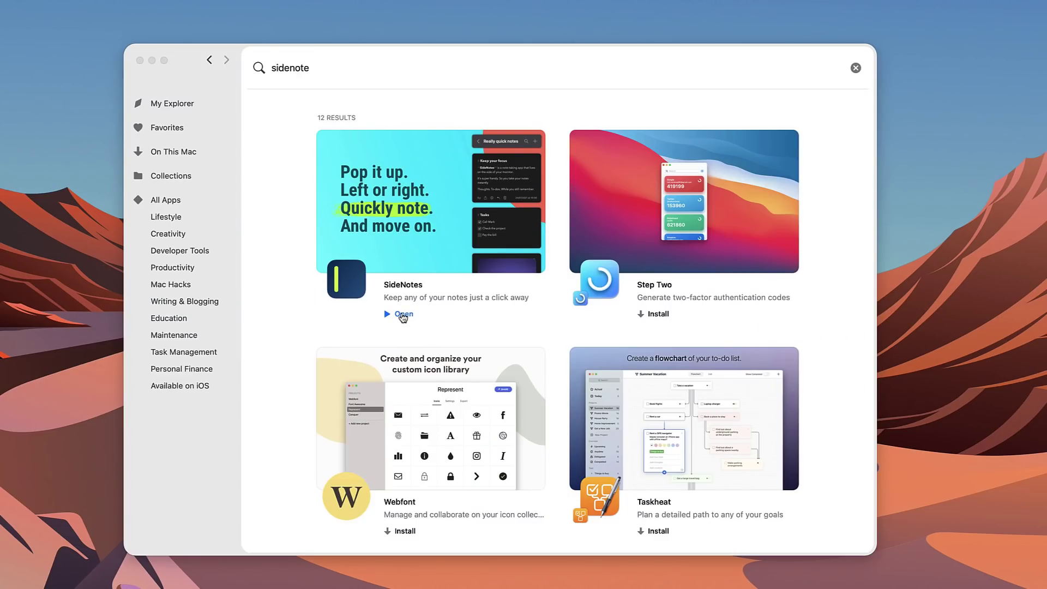
click(402, 316)
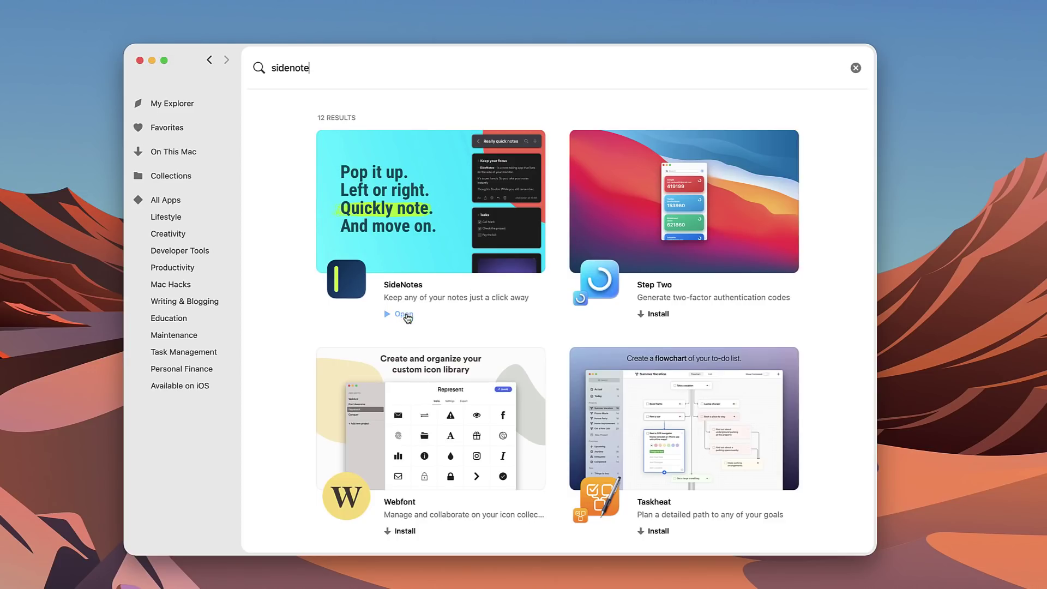
click(152, 61)
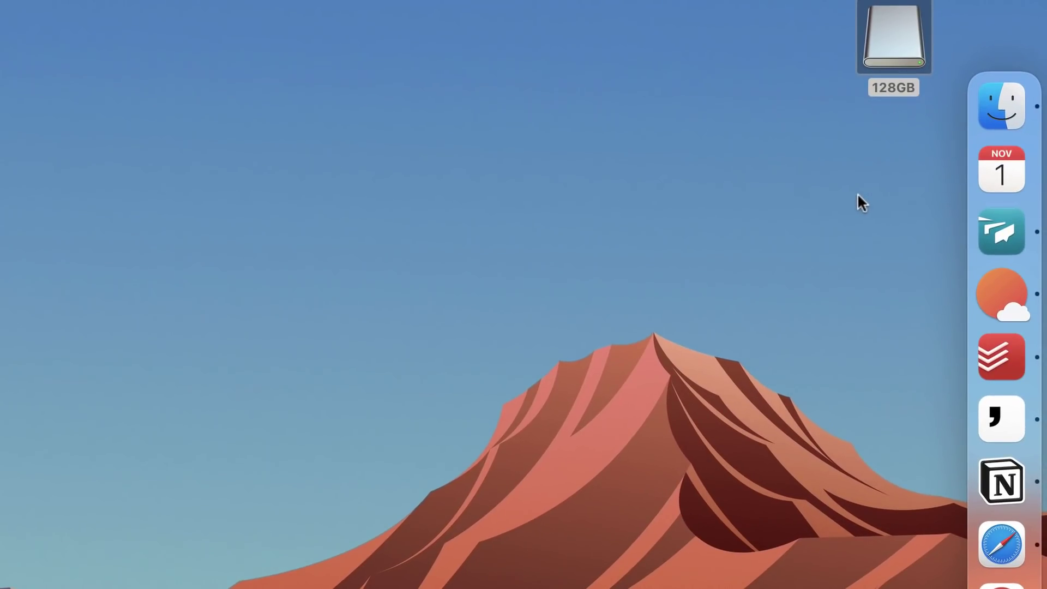
Step: Slide out the SideNotes panel and scroll through the Showcase notes on the day-planner desktop
mouse_move(662, 1)
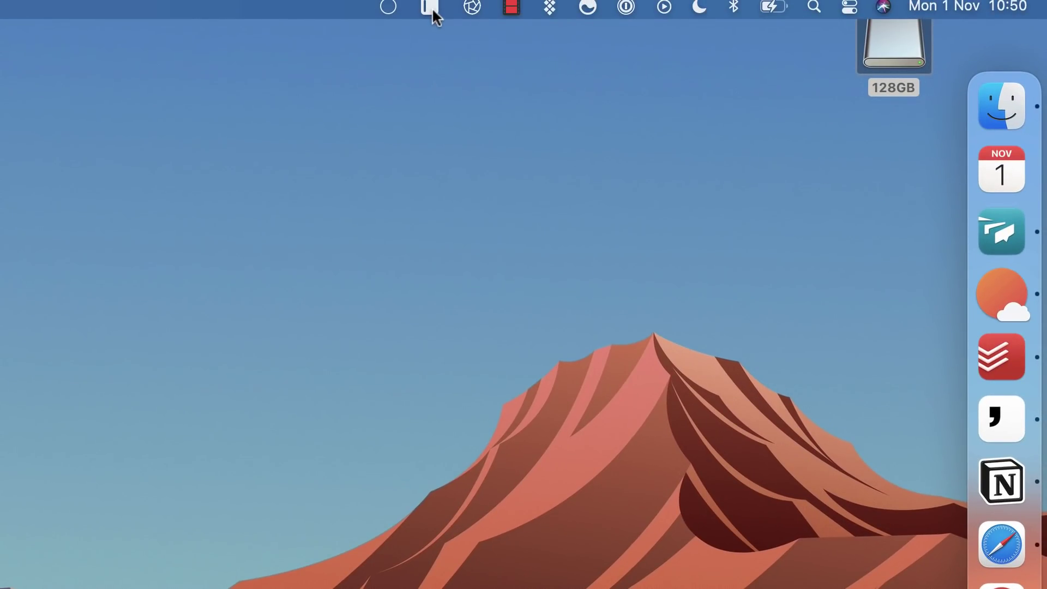
click(431, 8)
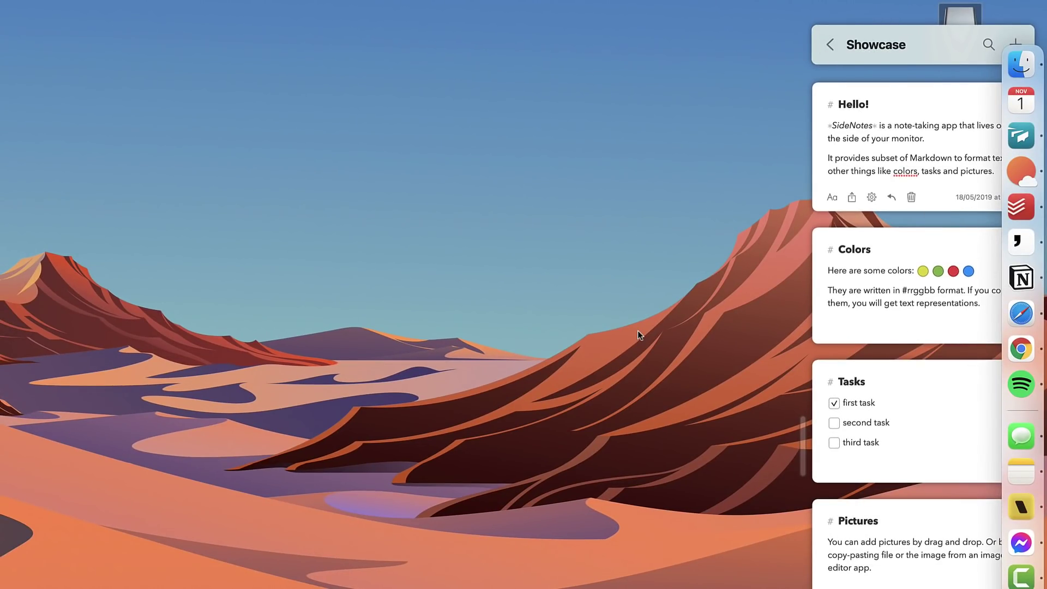
key(ctrl+Right)
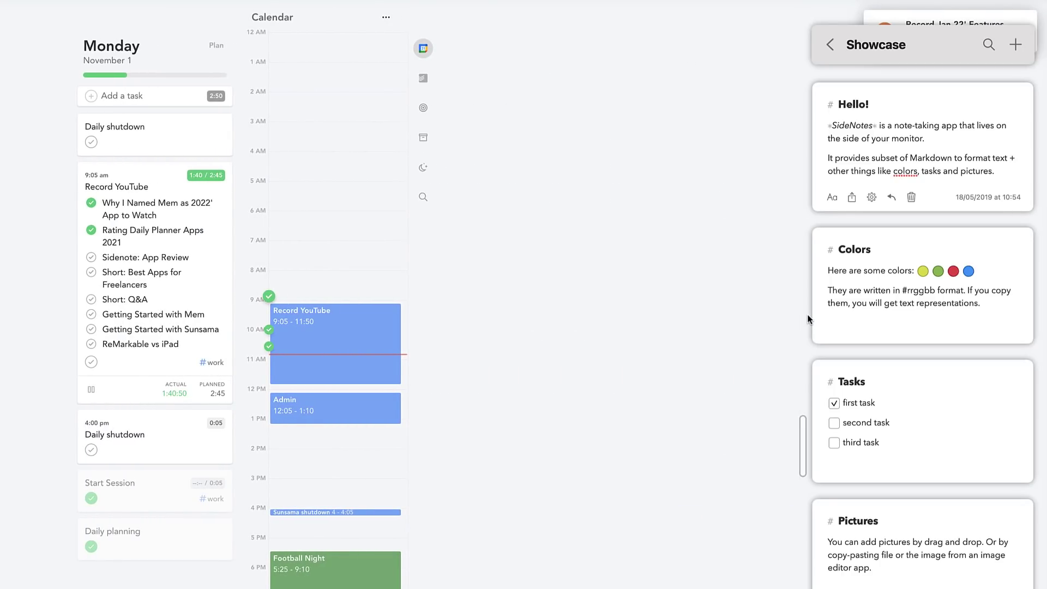
scroll(891, 543, down, 10)
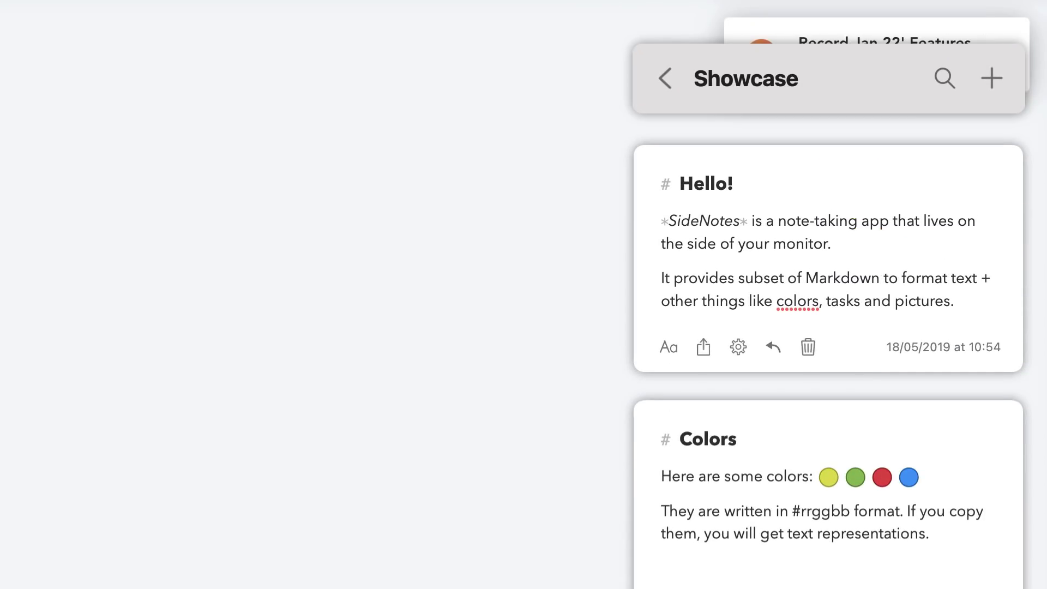
Step: Go back from the Showcase folder to the folder list
click(665, 80)
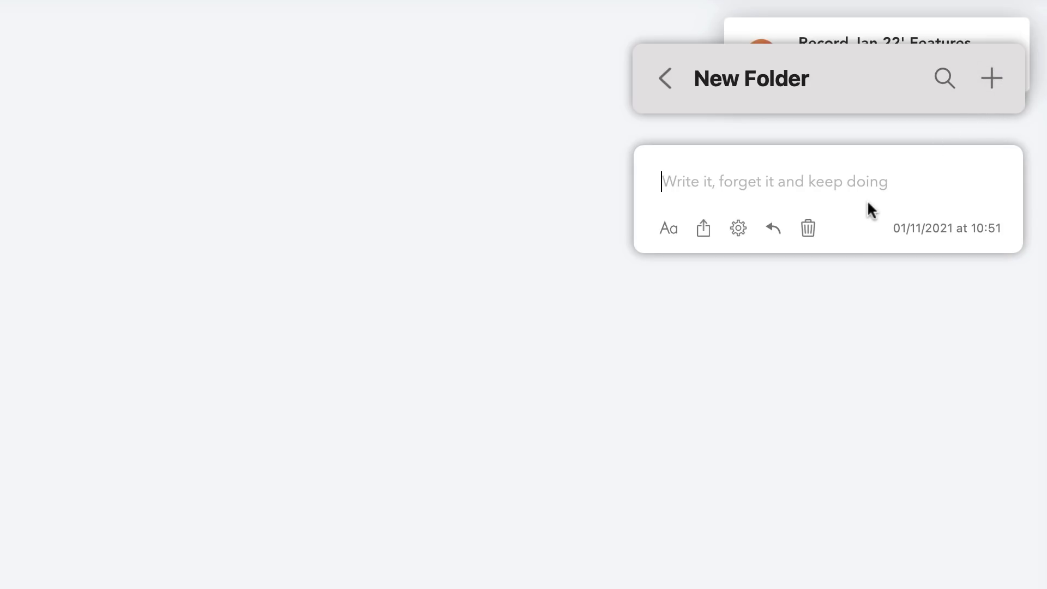
click(674, 232)
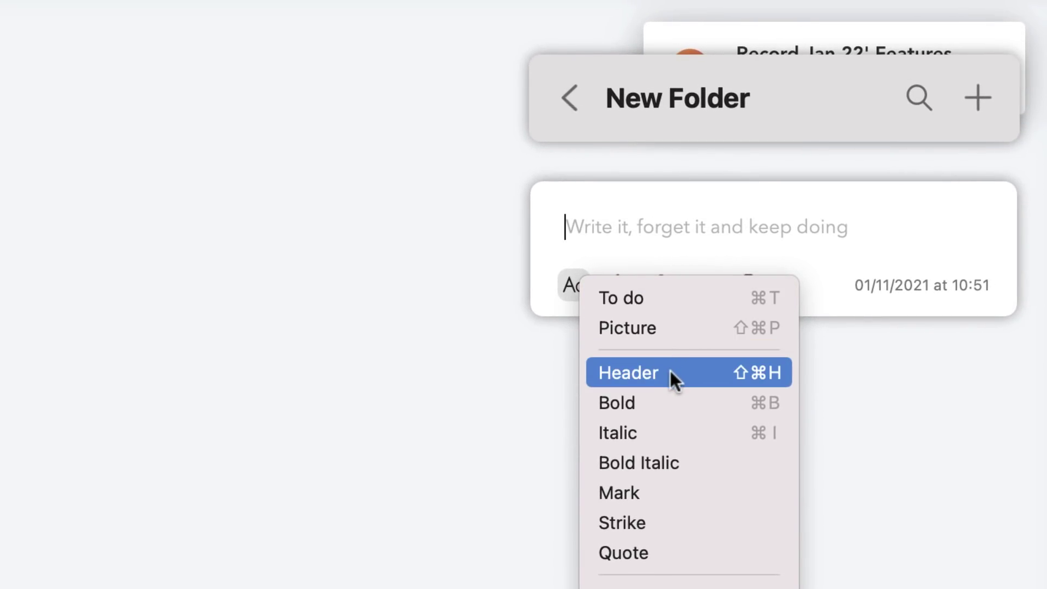
click(669, 532)
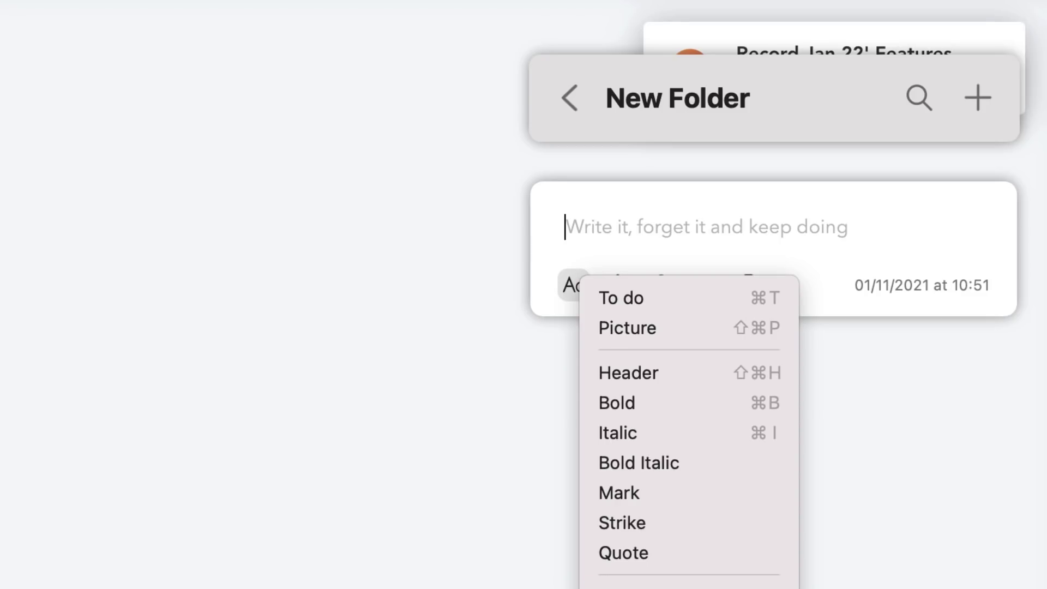
click(797, 230)
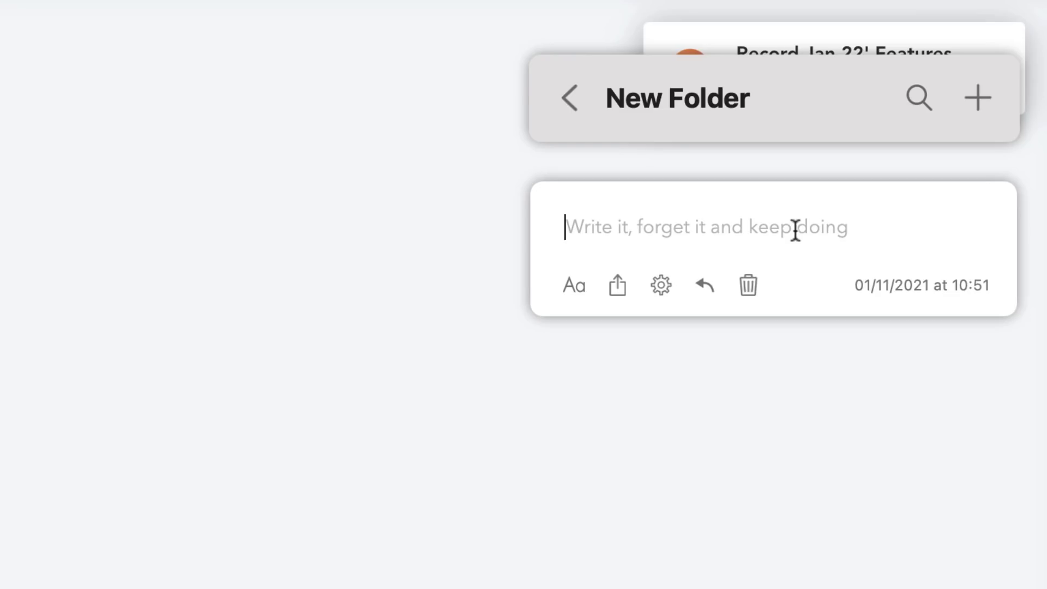
Step: Write 'Size of Shoes:' with a corrected '- 5G' size entry below, then start another list line
text(Size of )
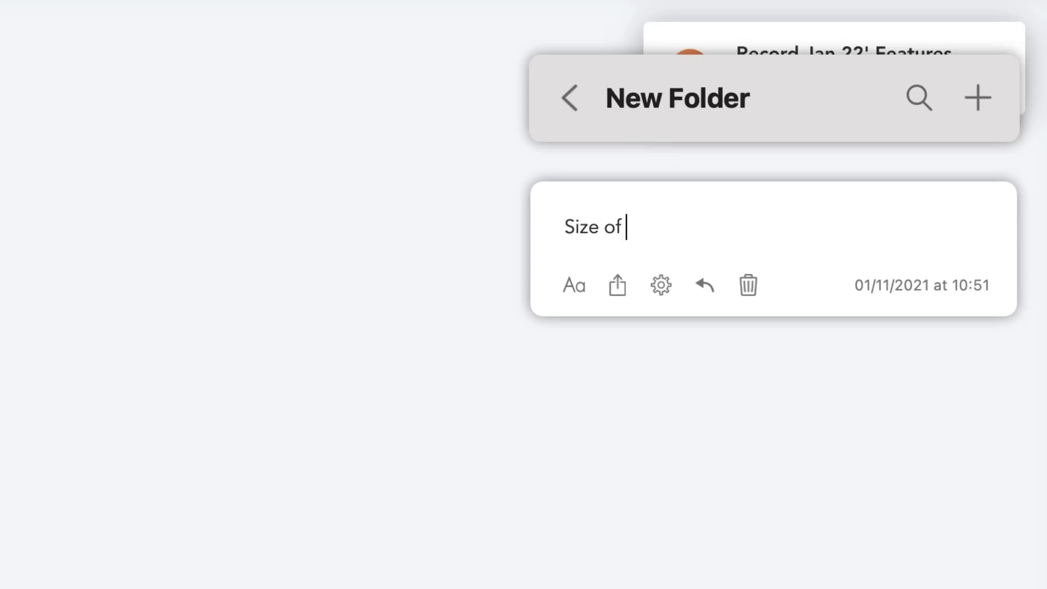
text(Shoes:)
key(Return)
text(- )
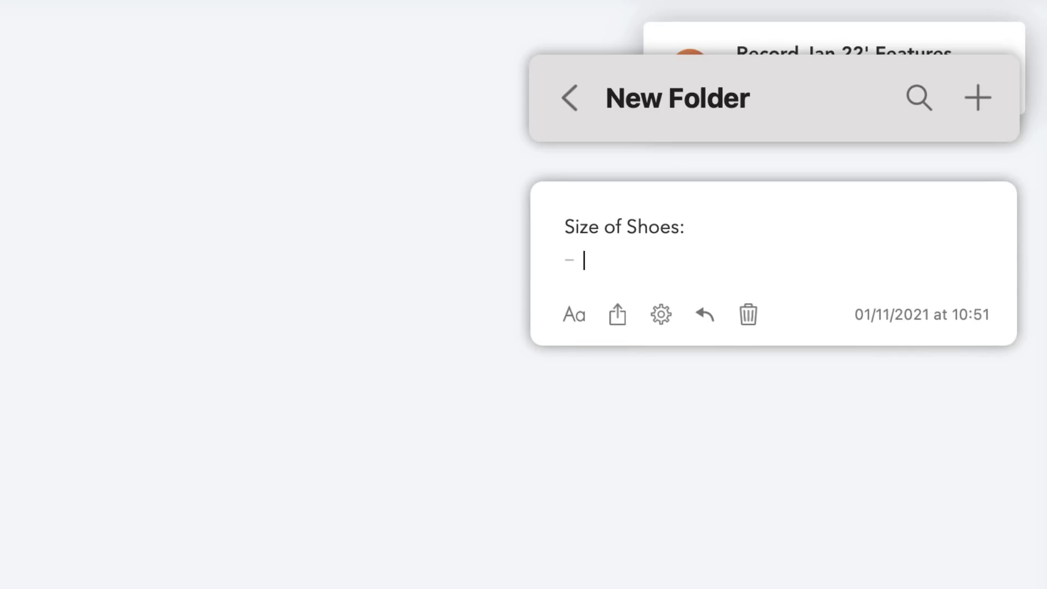
text(5)
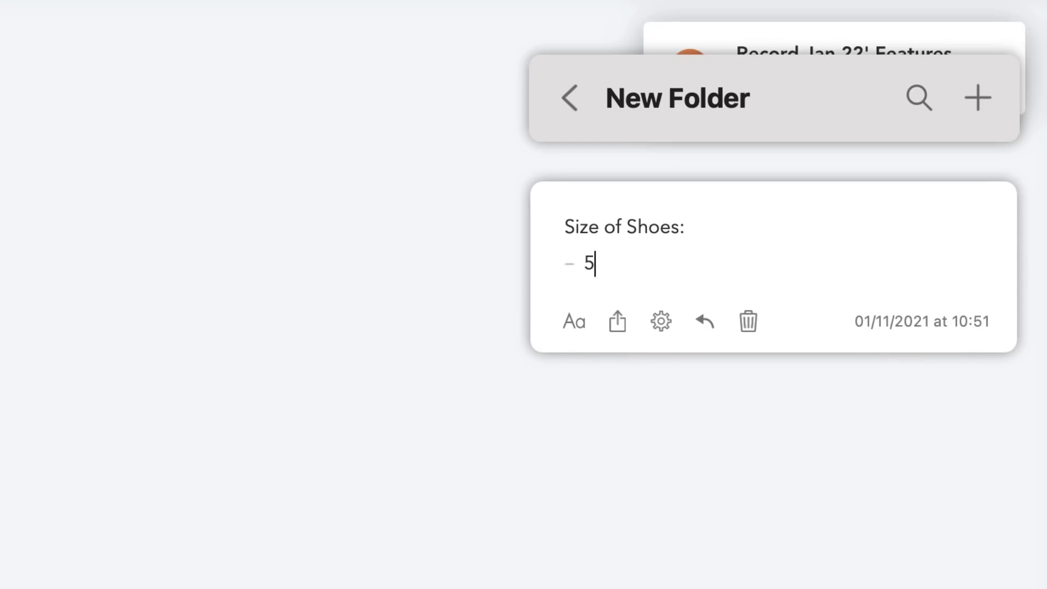
text(G -O to)
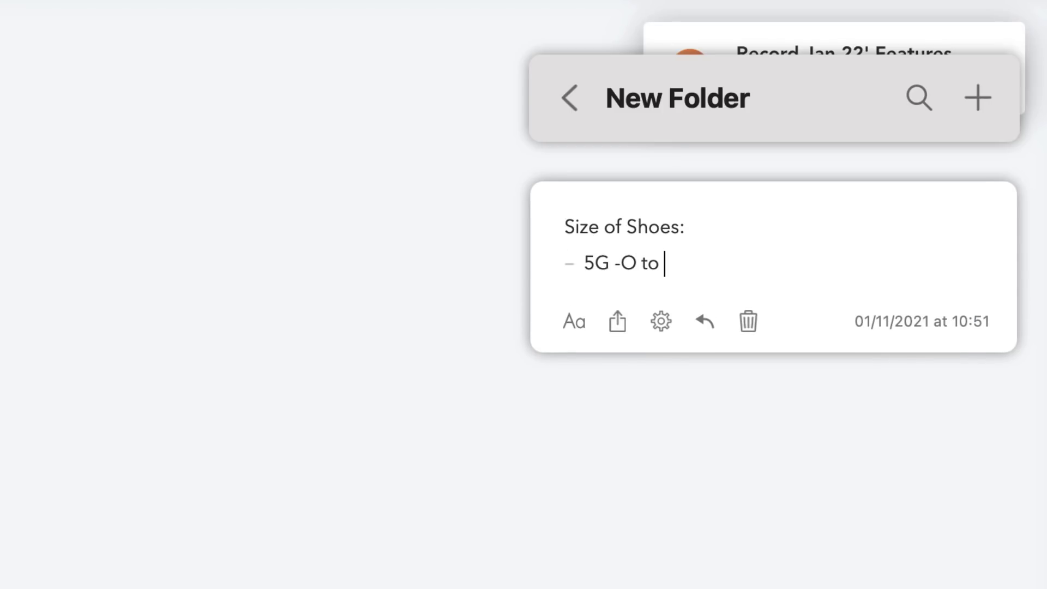
key(BackSpace)
key(BackSpace)
key(BackSpace)
text(to)
key(BackSpace)
text(to)
key(Return)
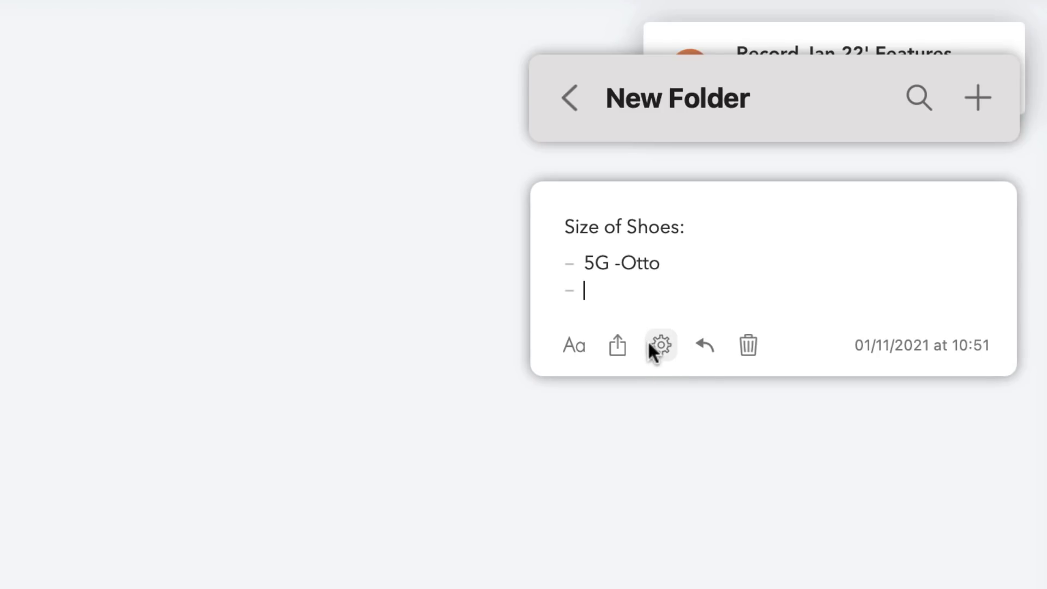
Step: Look over the note's share options, then colour the note pink and then yellow
click(620, 344)
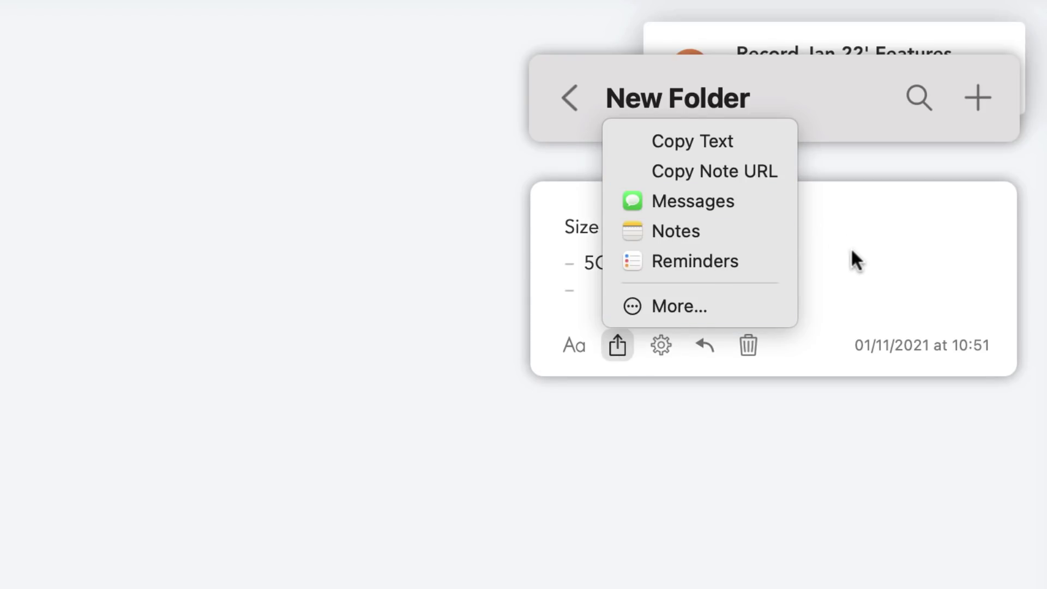
click(847, 285)
click(654, 340)
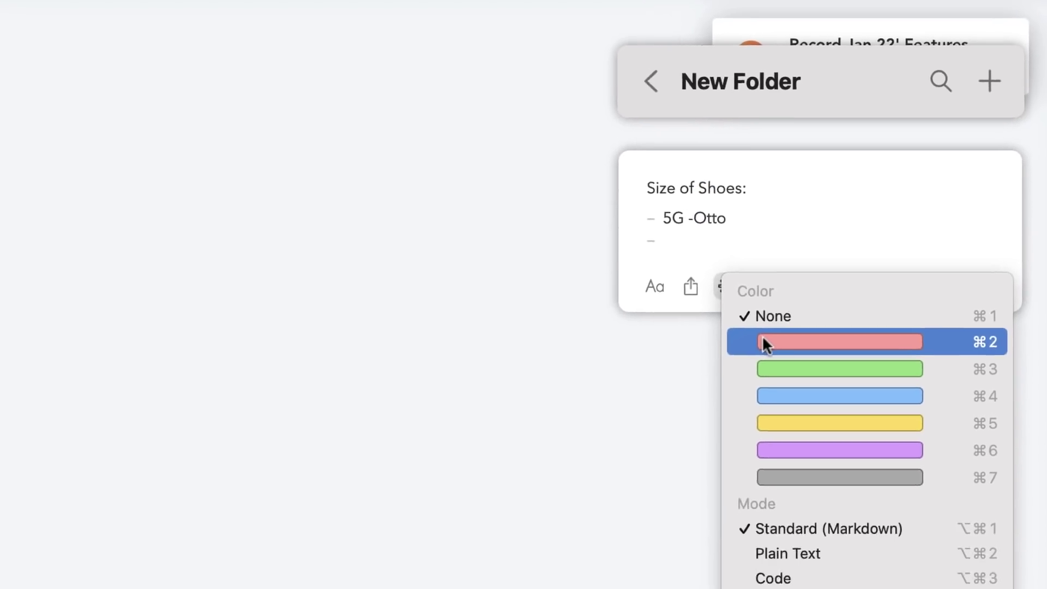
click(703, 411)
click(655, 344)
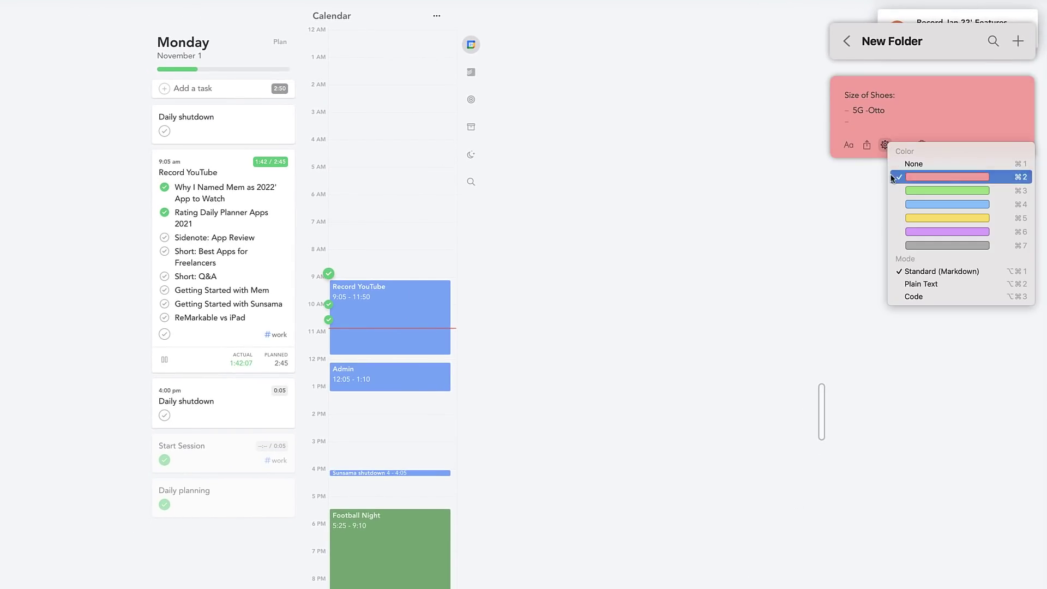
click(911, 216)
Step: Confirm the yellow colour is kept and bring up the note's move options
click(888, 146)
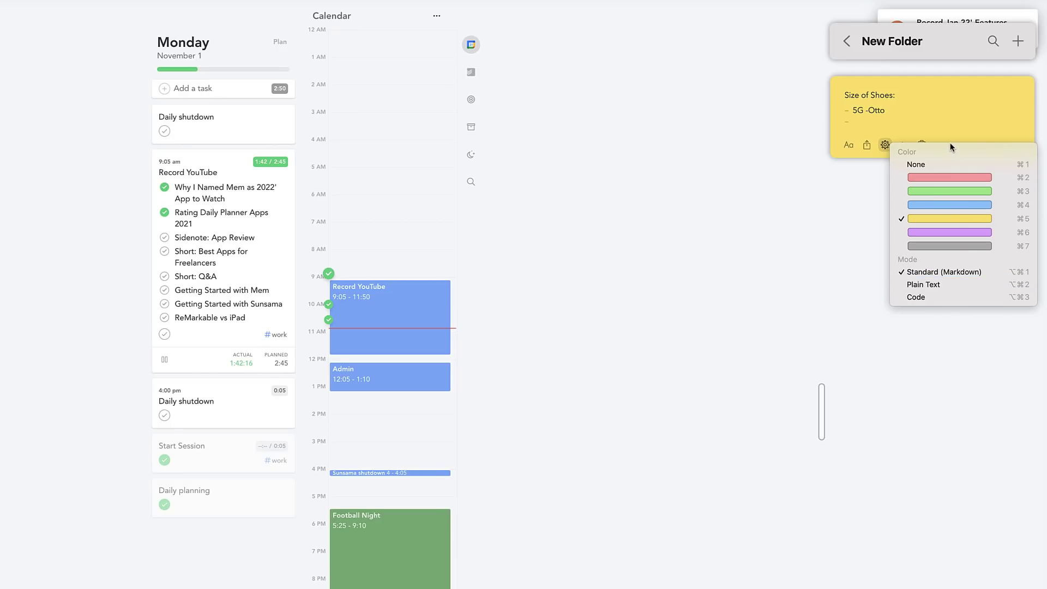
click(943, 120)
click(904, 145)
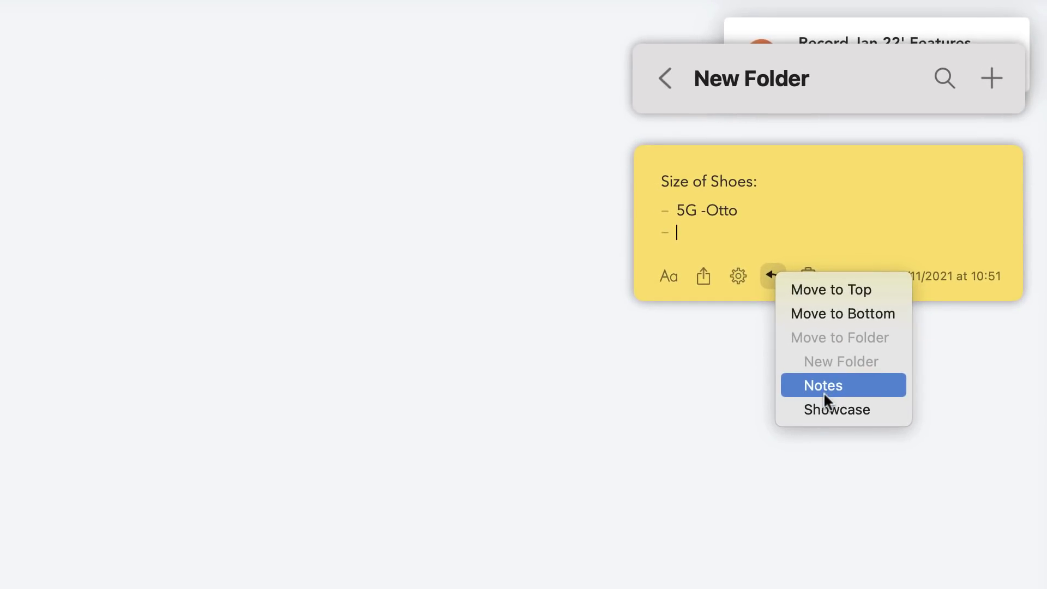
Step: Cancel the move, reopen Showcase, and tick the second task in the Tasks note
click(855, 235)
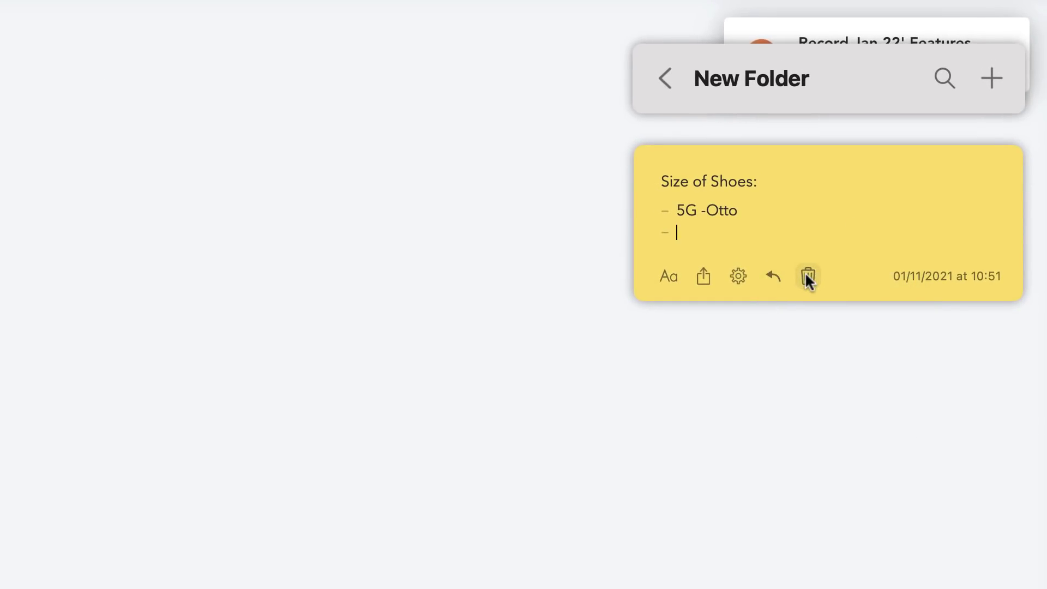
click(667, 81)
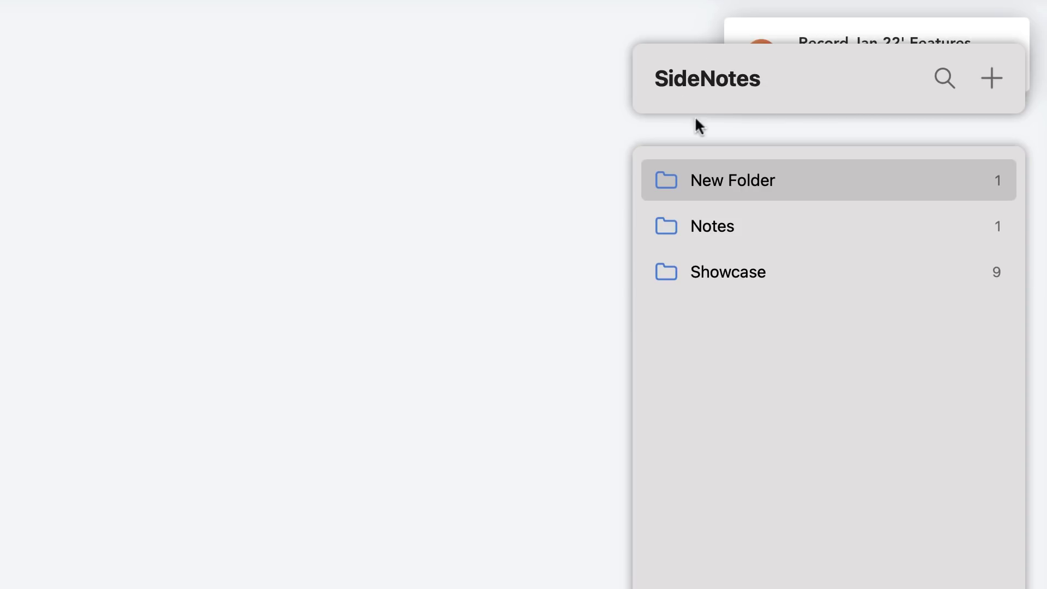
click(748, 273)
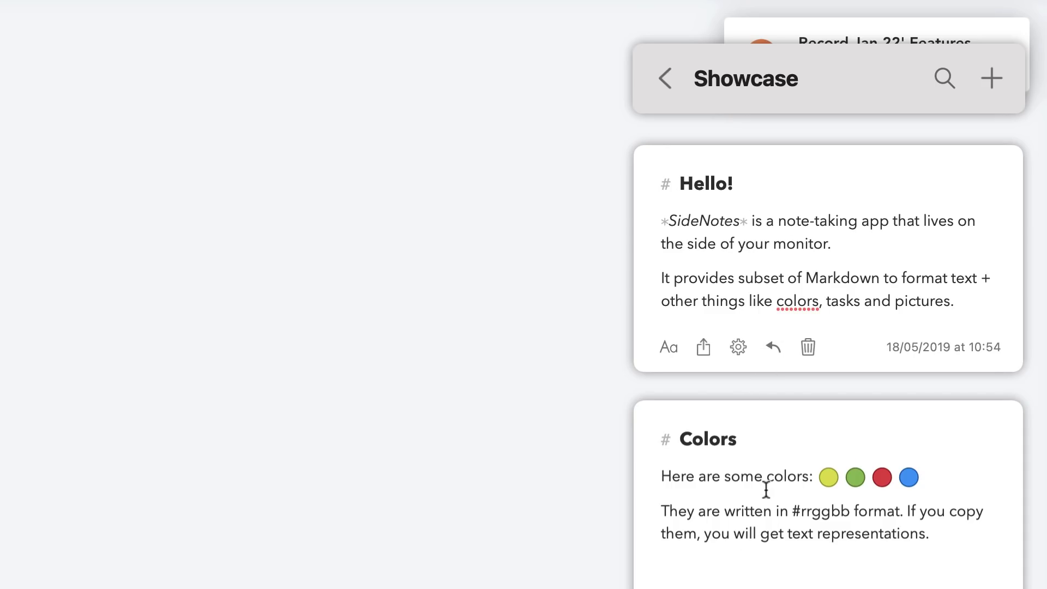
scroll(785, 518, down, 5)
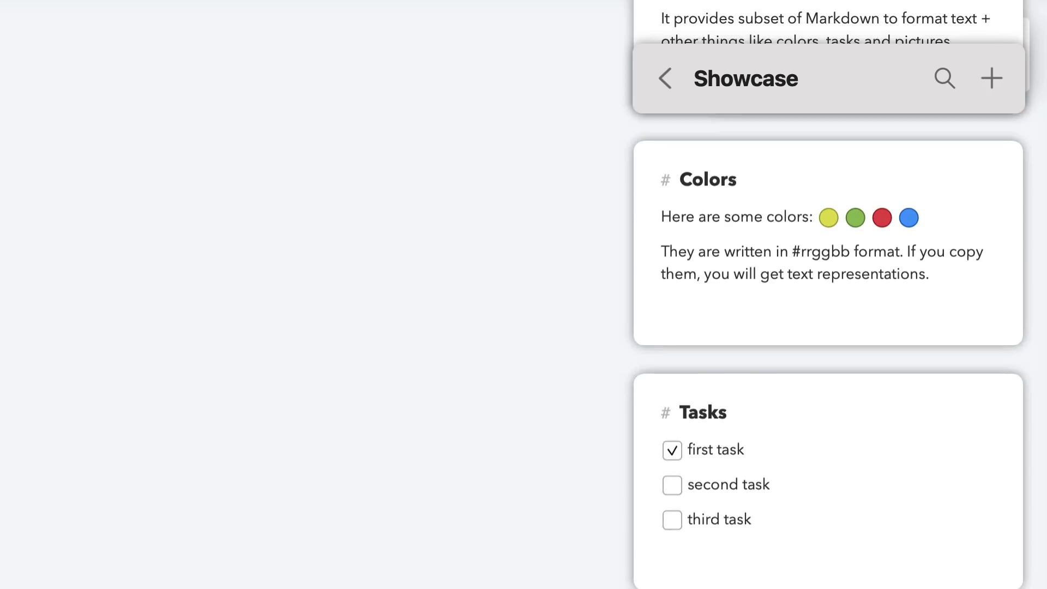
click(788, 528)
click(674, 472)
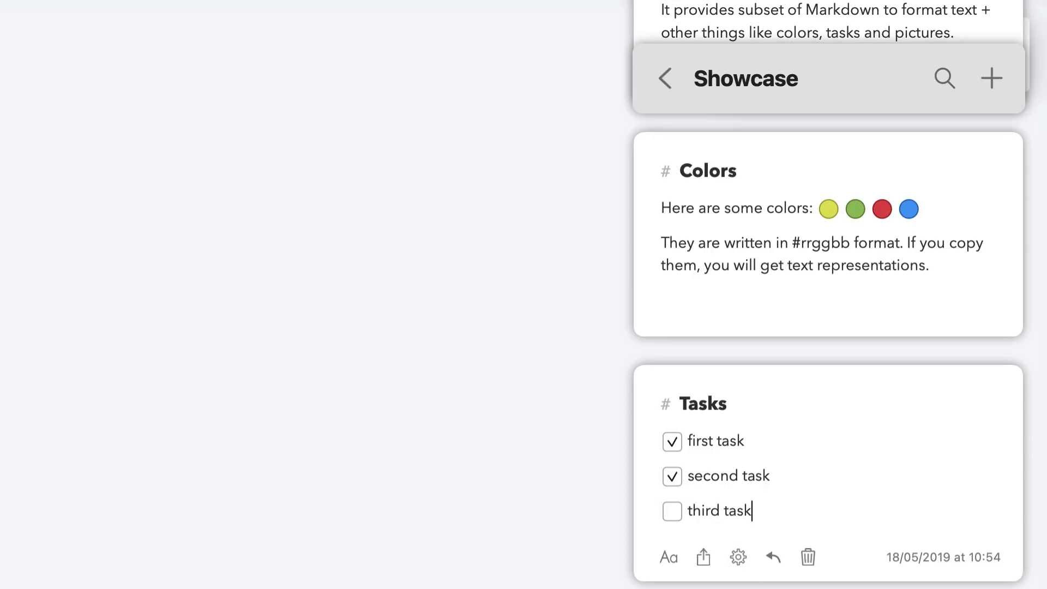
Step: Scroll to the Note from the Pasteboard and select, then deselect, all its text
scroll(674, 472, down, 8)
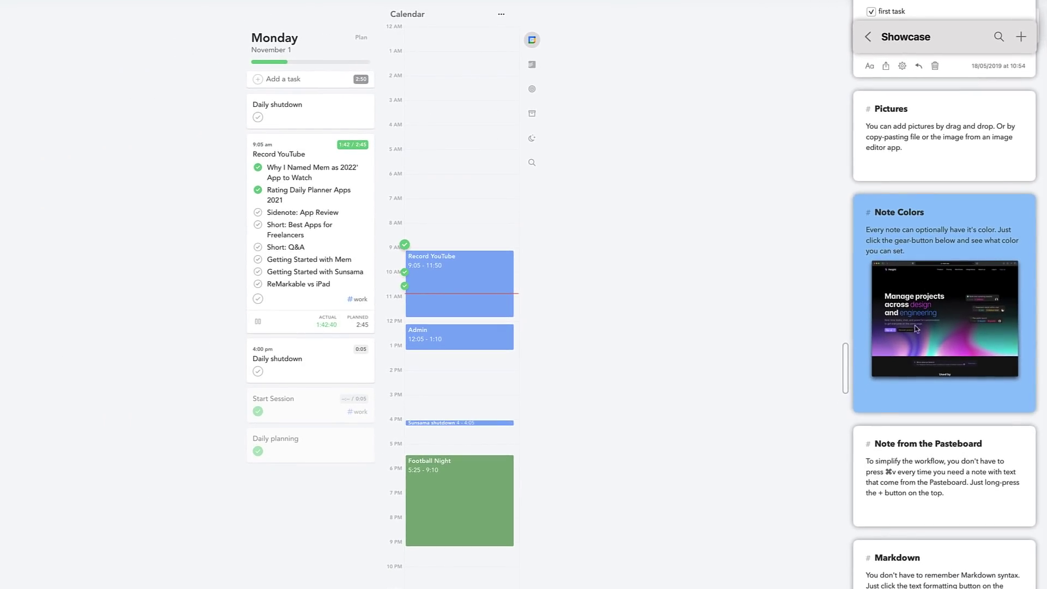
scroll(930, 393, down, 4)
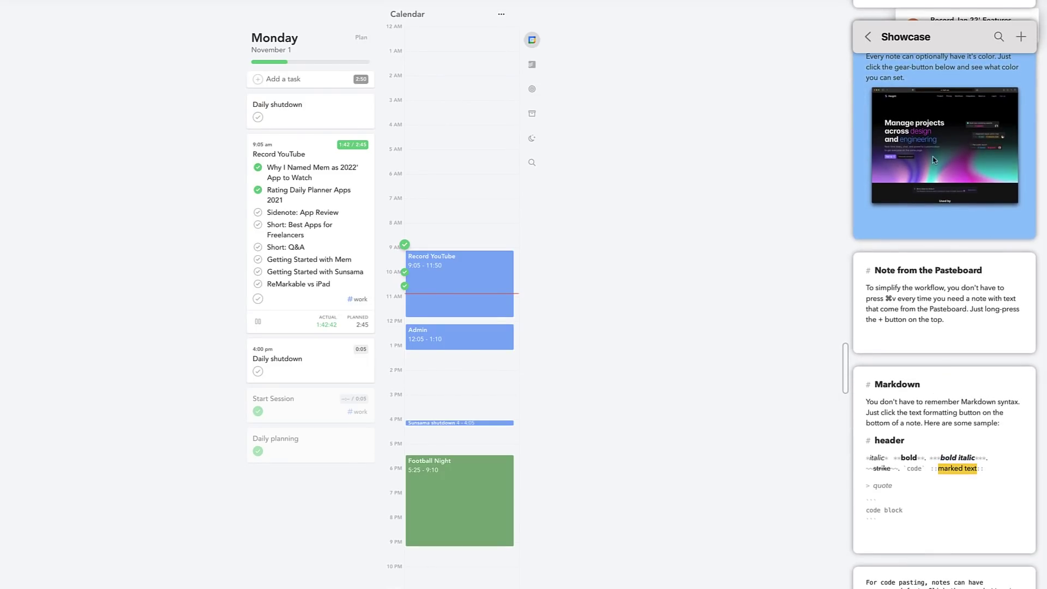
scroll(936, 298, down, 2)
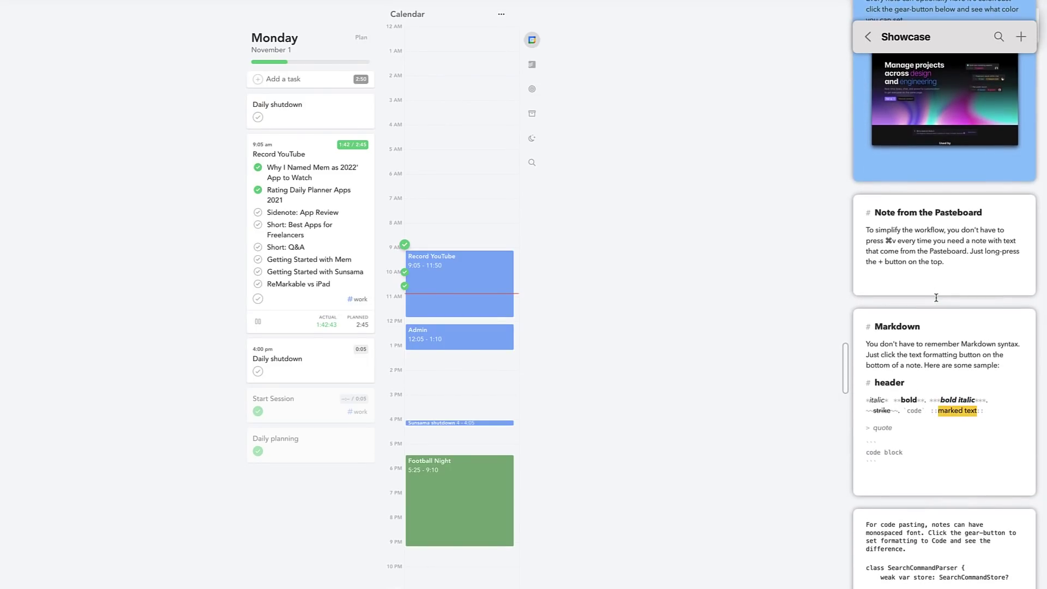
click(935, 252)
key(super+a)
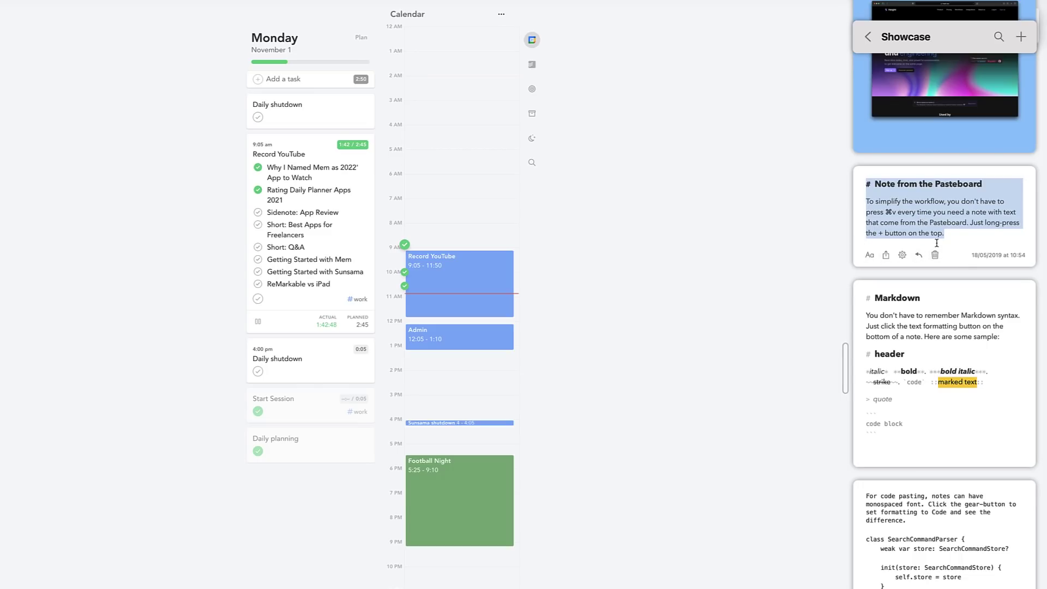
click(949, 219)
Step: Scroll the Showcase notes and bring up the search across all notes
scroll(912, 313, down, 3)
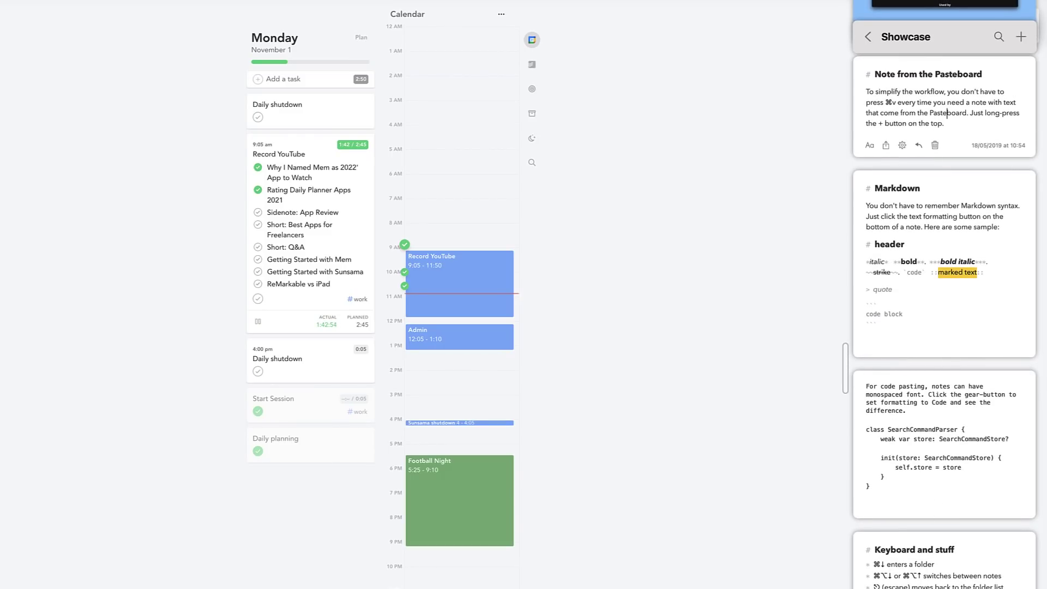
scroll(944, 273, up, 10)
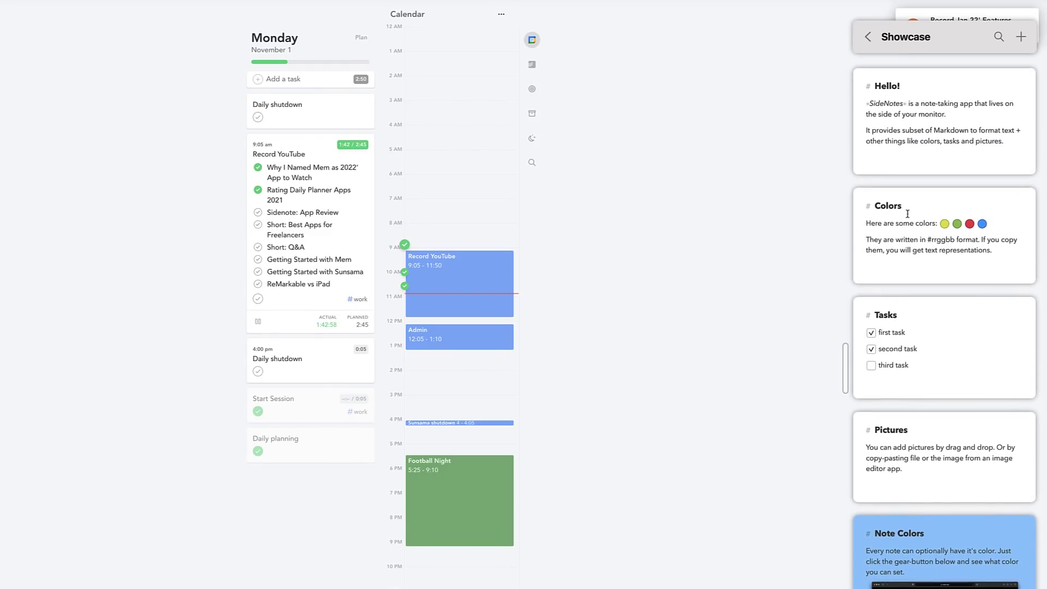
click(999, 38)
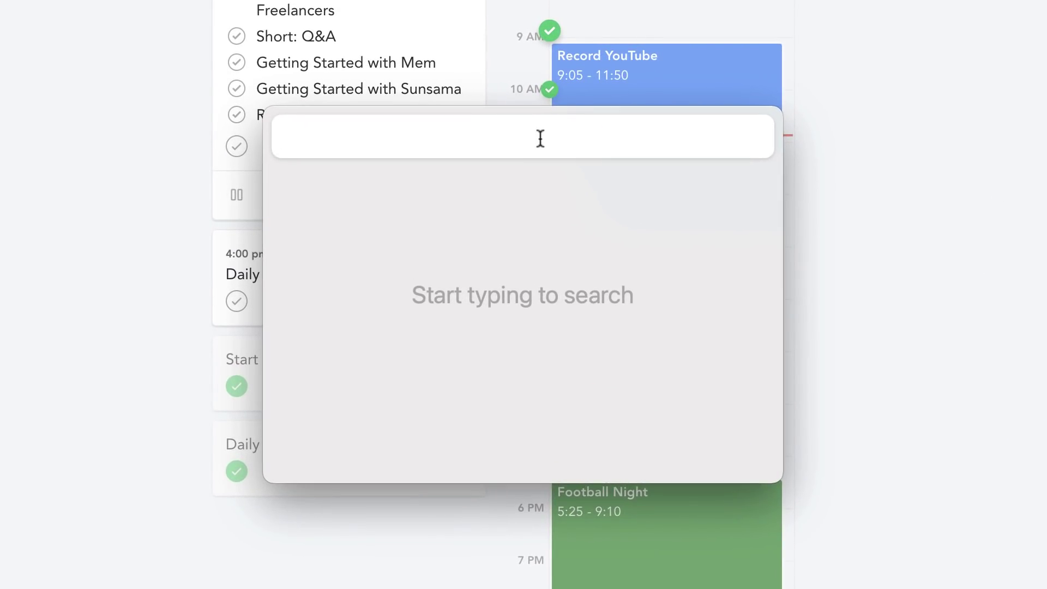
Step: Search the notes for 'Otto', highlight the Size of Shoes result, then close the search
text(Otto)
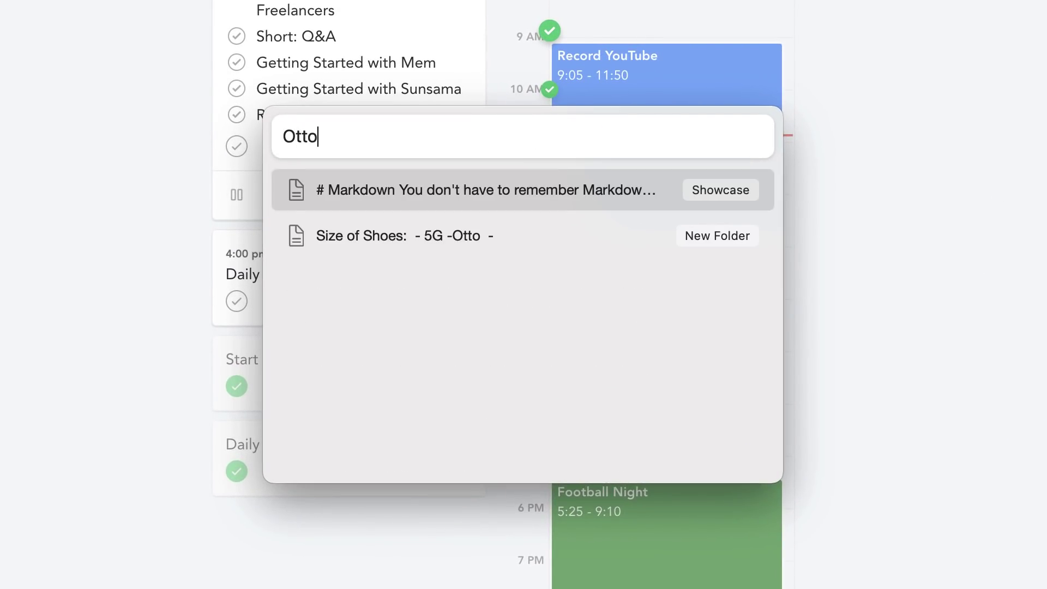
key(Down)
key(Escape)
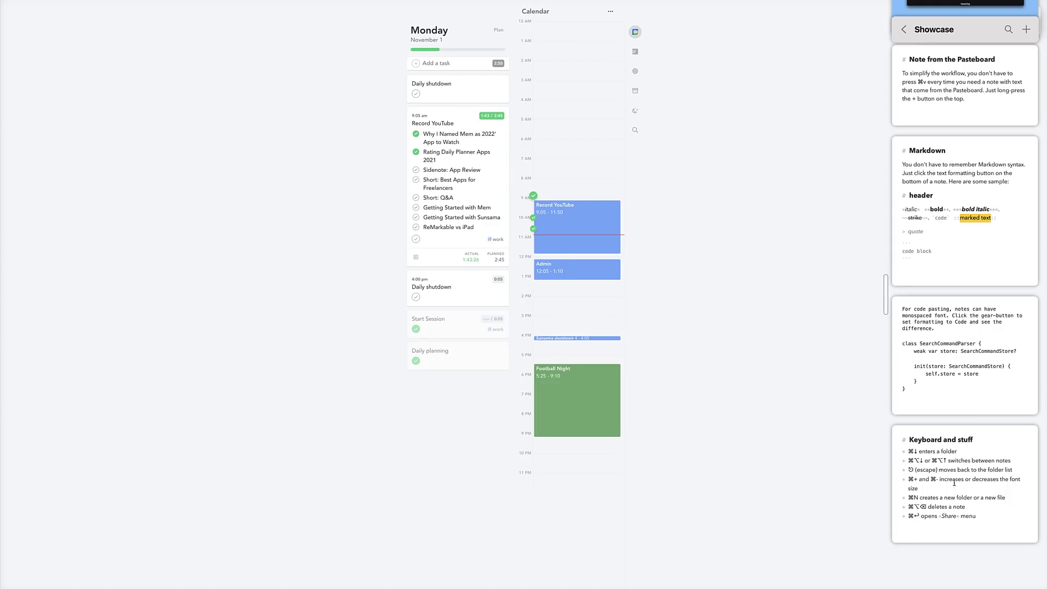
Step: Scroll to the top of Showcase and return to the folder list
scroll(954, 484, up, 15)
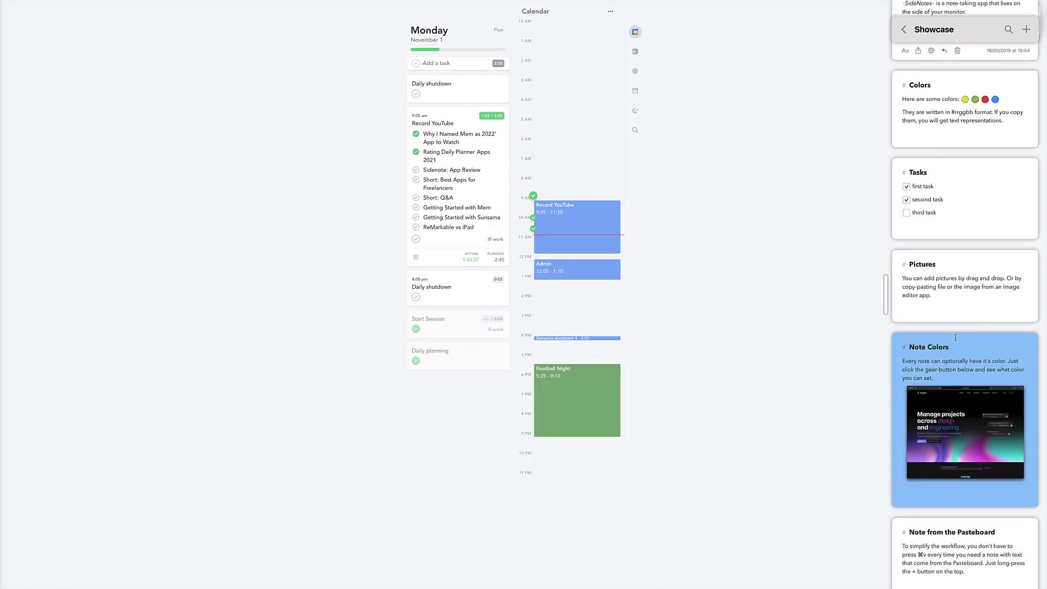
click(902, 30)
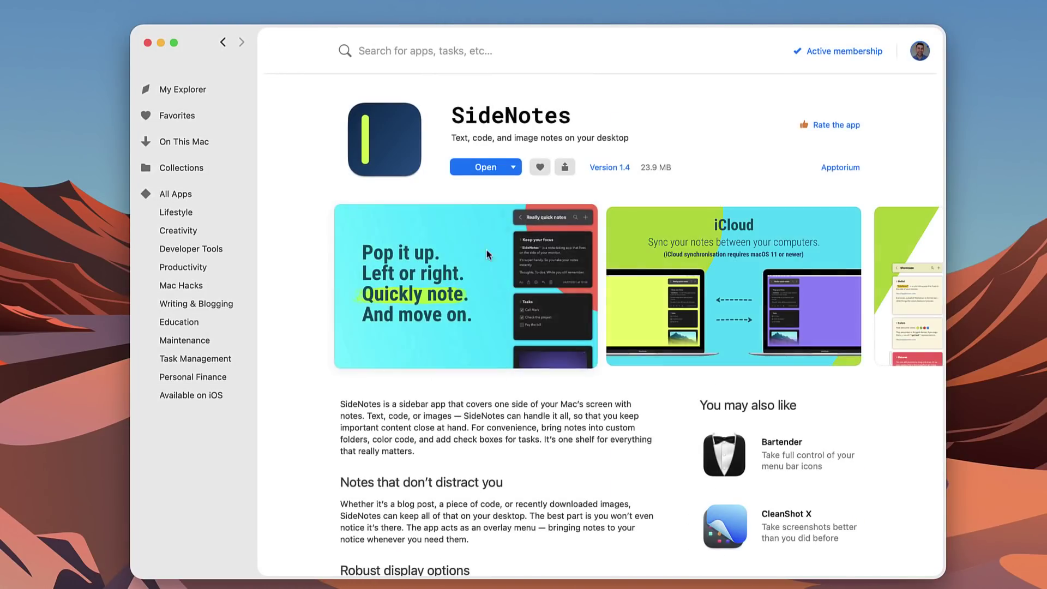
scroll(555, 338, down, 2)
scroll(794, 153, up, 2)
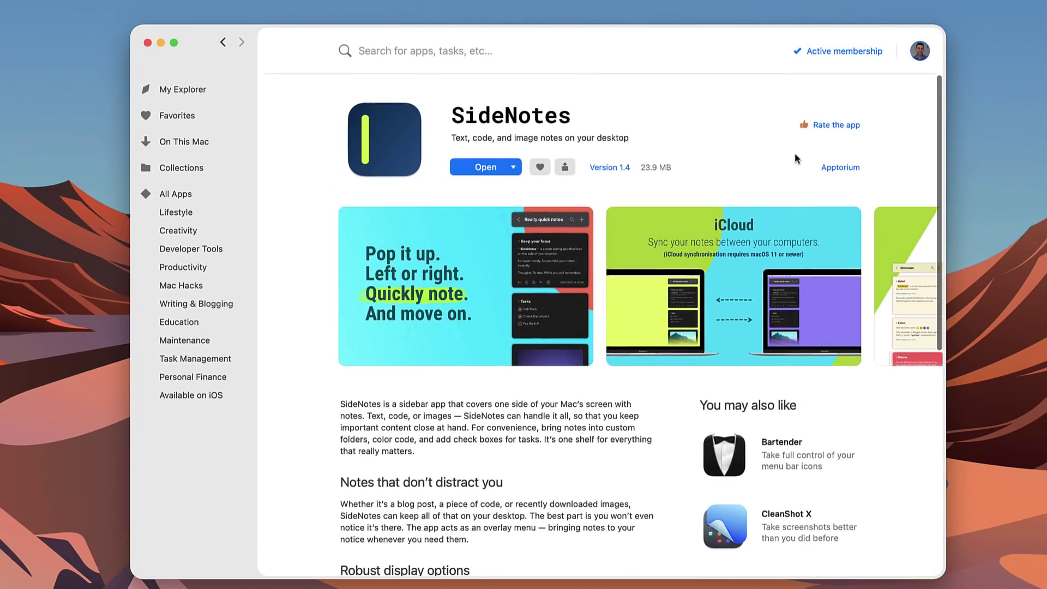
scroll(784, 229, right, 10)
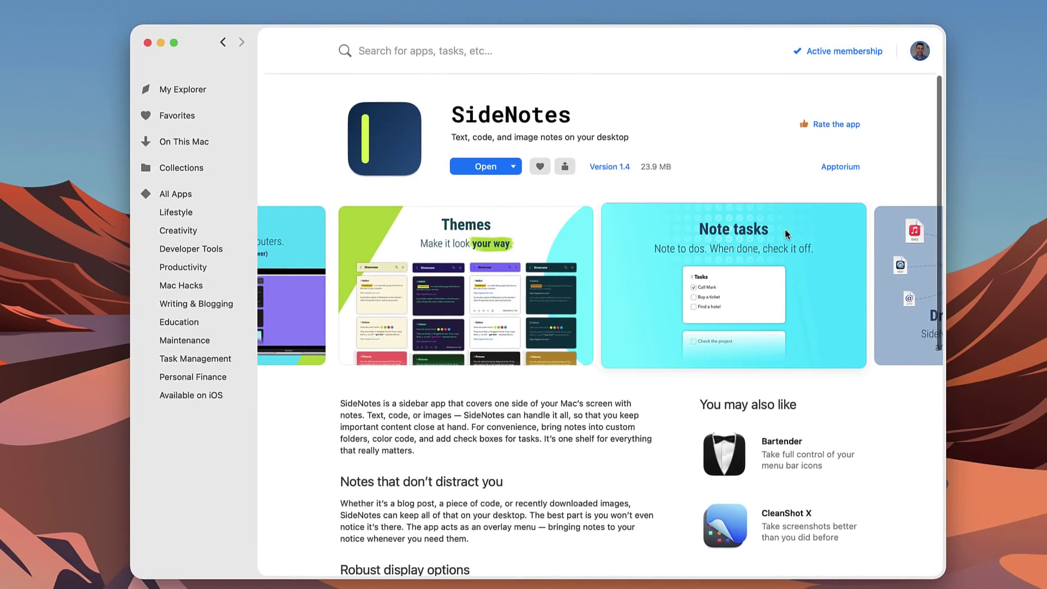
scroll(784, 228, left, 10)
click(666, 265)
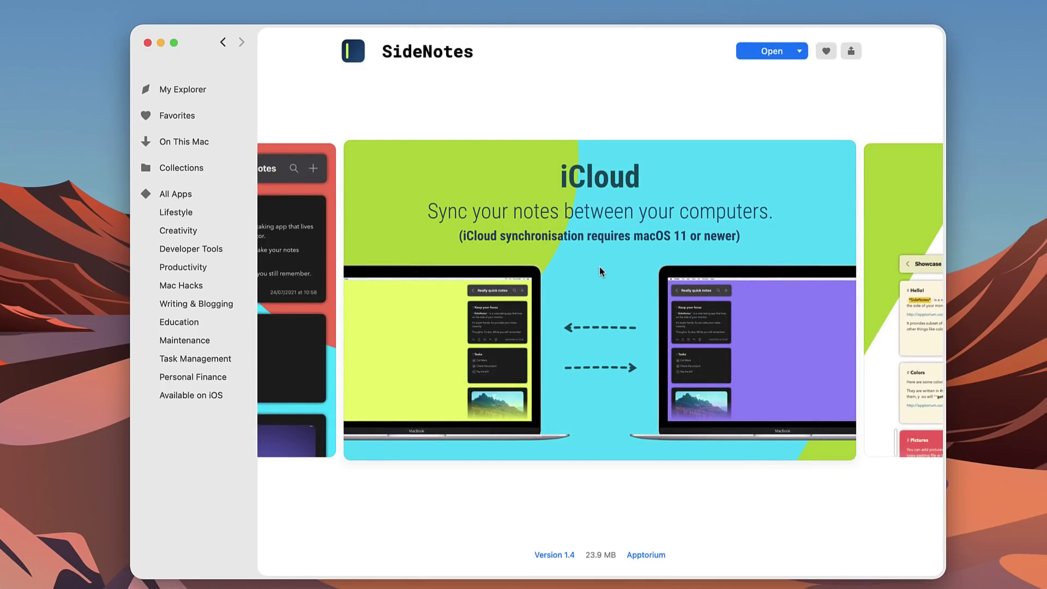
scroll(602, 271, right, 5)
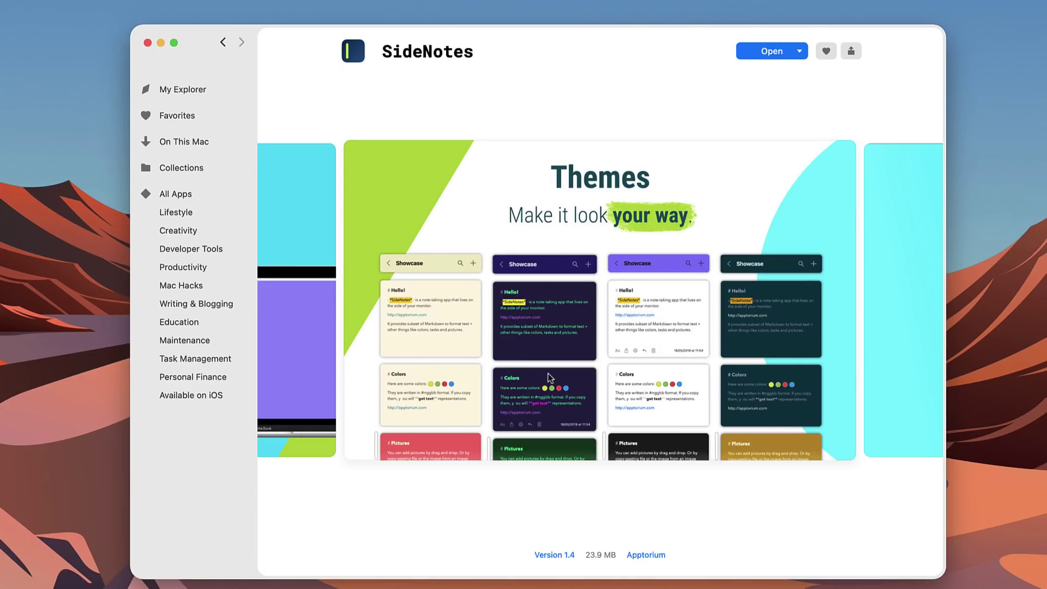
scroll(705, 341, right, 5)
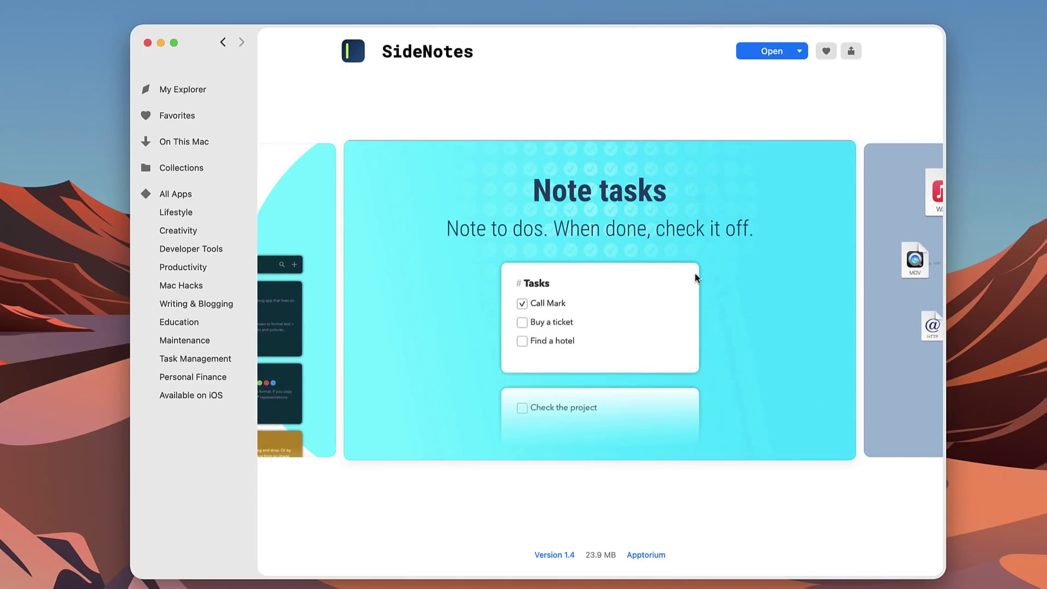
scroll(506, 377, right, 5)
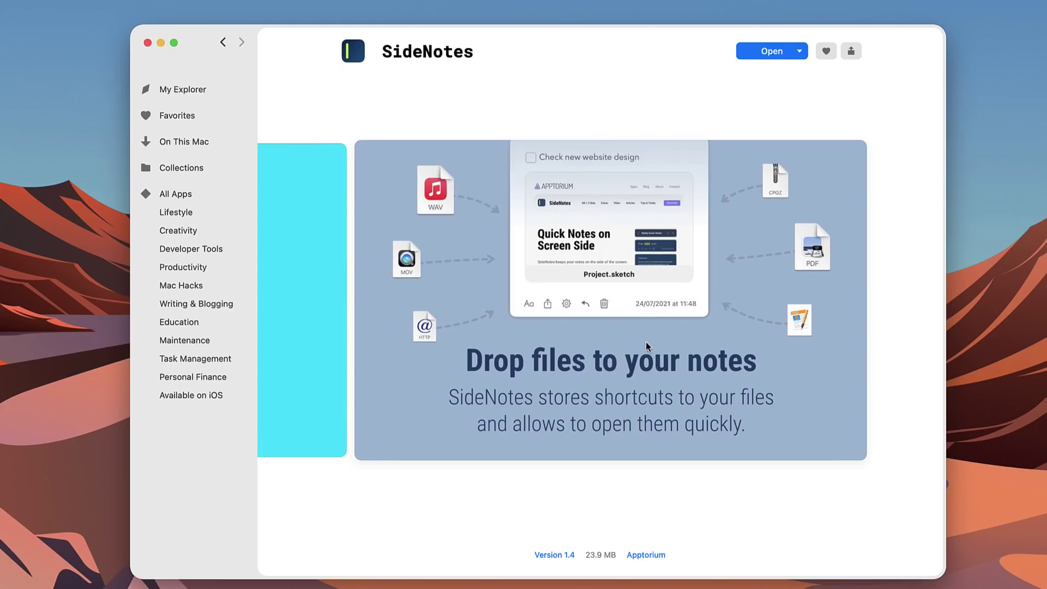
scroll(577, 457, left, 5)
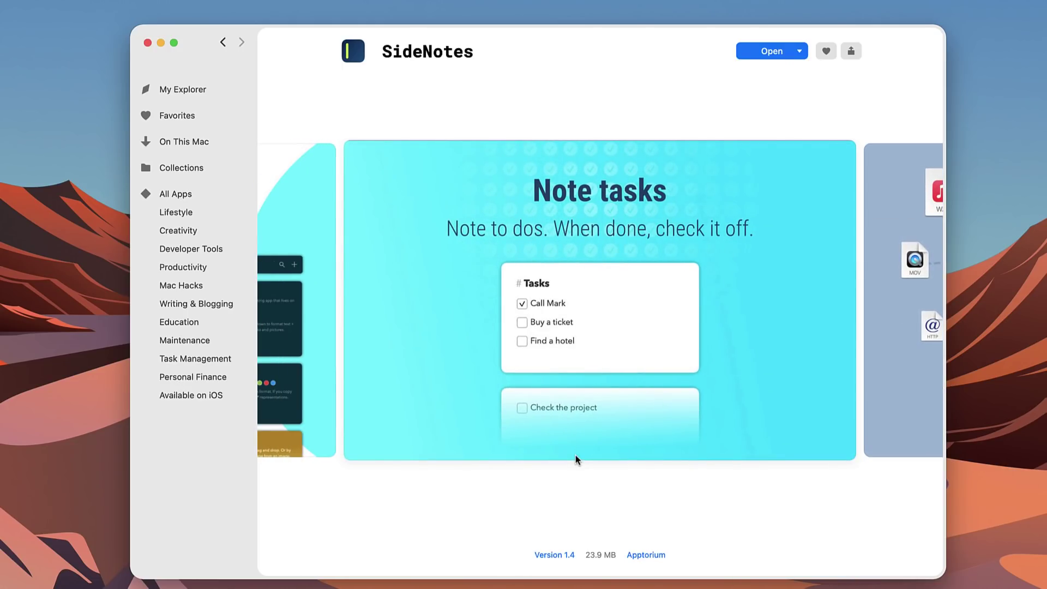
click(575, 456)
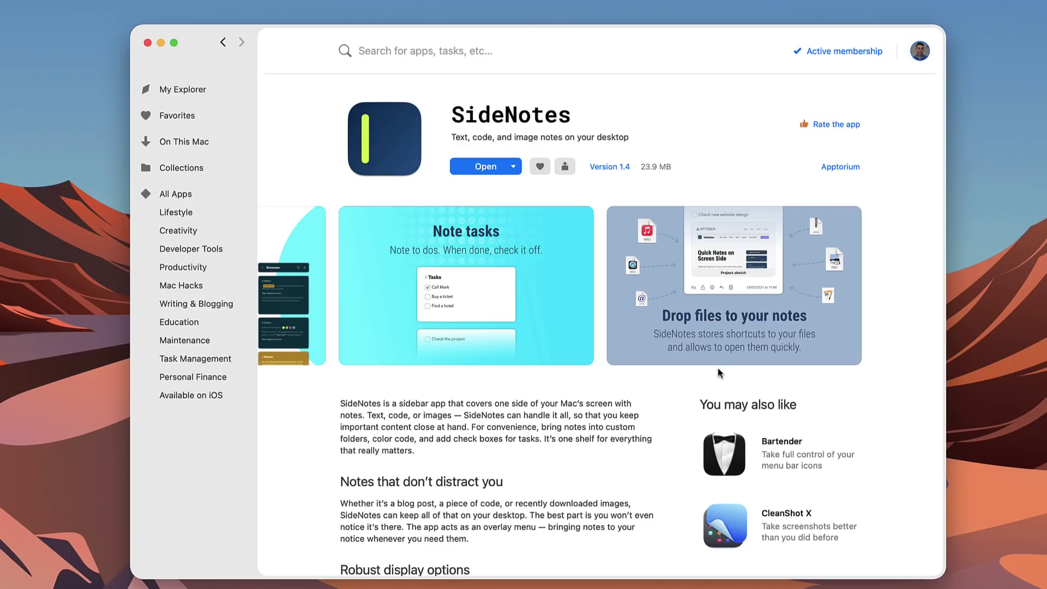
scroll(718, 373, down, 15)
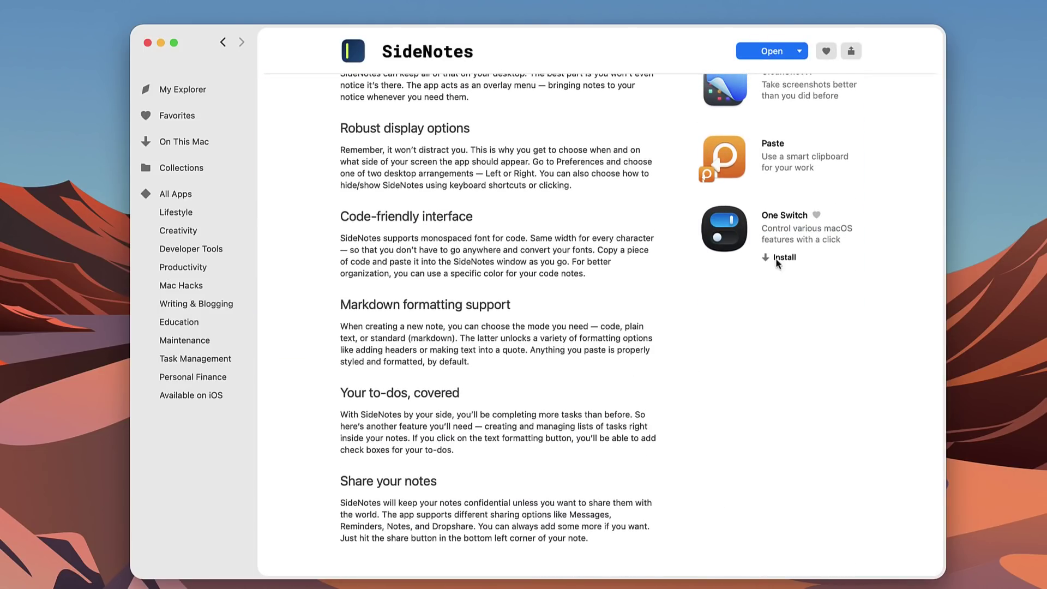
scroll(565, 315, up, 2)
scroll(565, 315, up, 10)
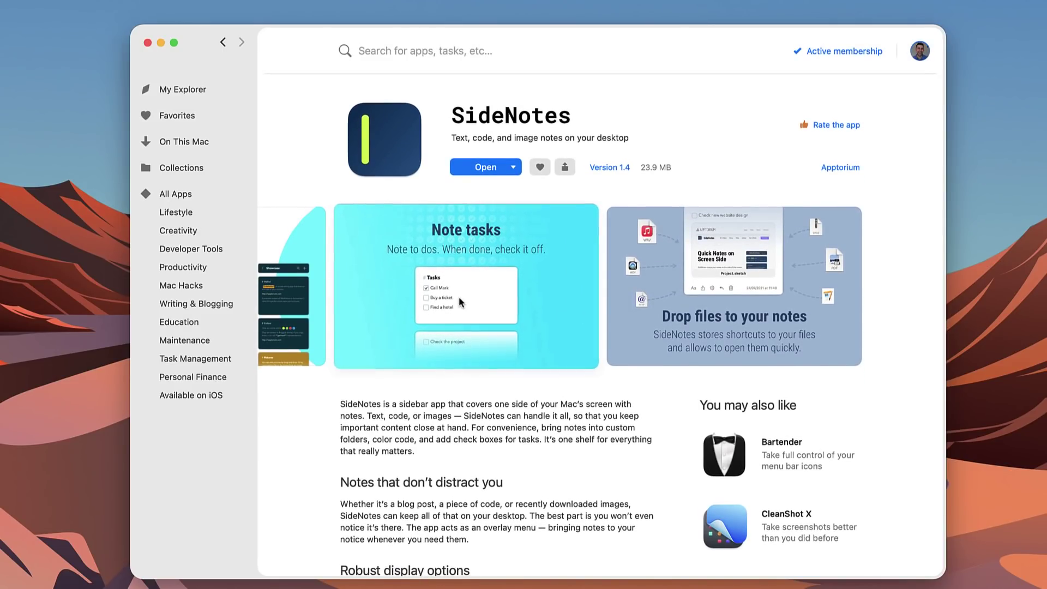
scroll(459, 296, right, 5)
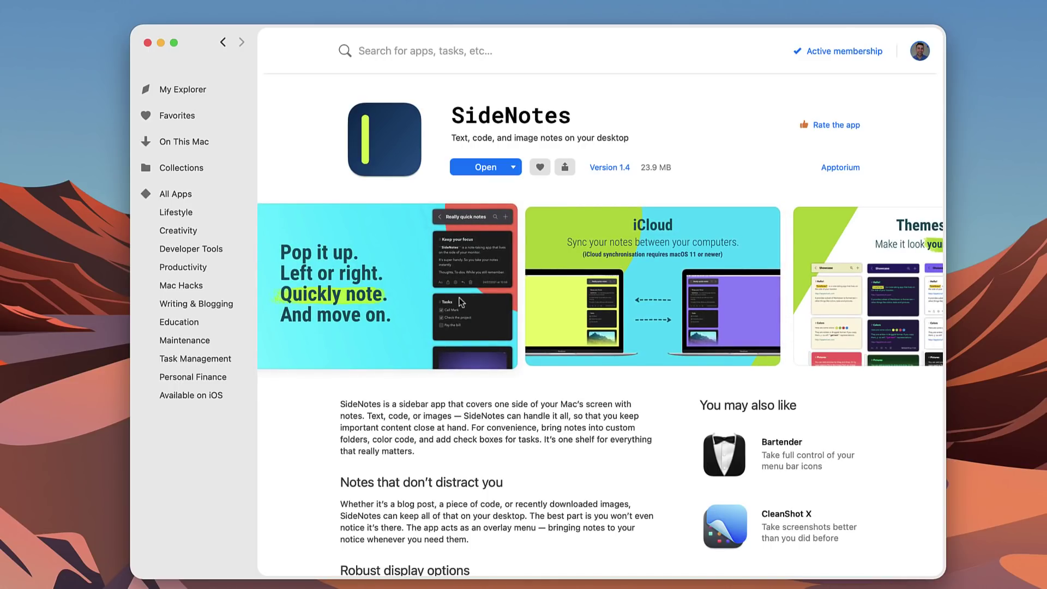